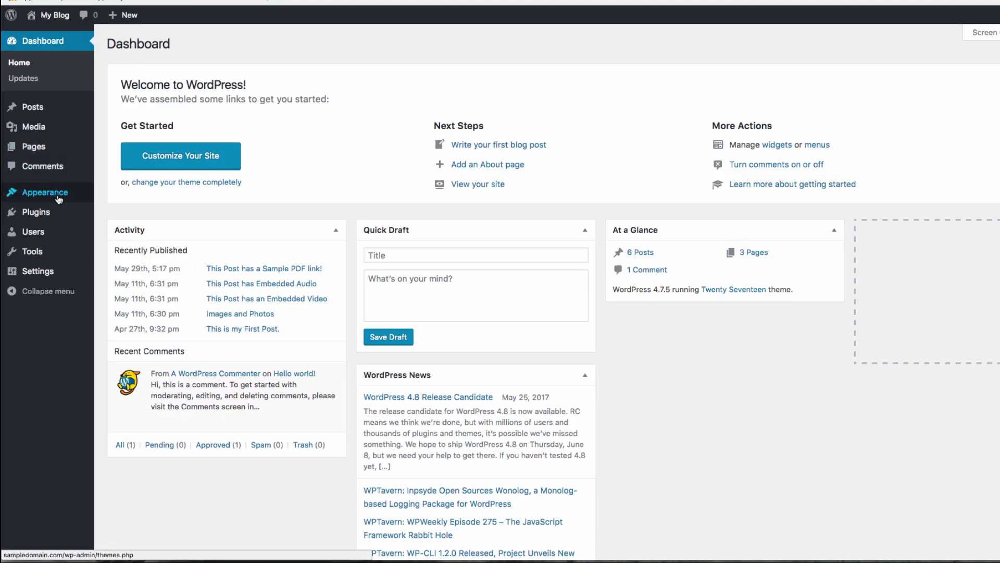
Go to Appearance › Widgets in the WordPress admin menu.
{"action": "mouse_move", "coordinate": [60, 199]}
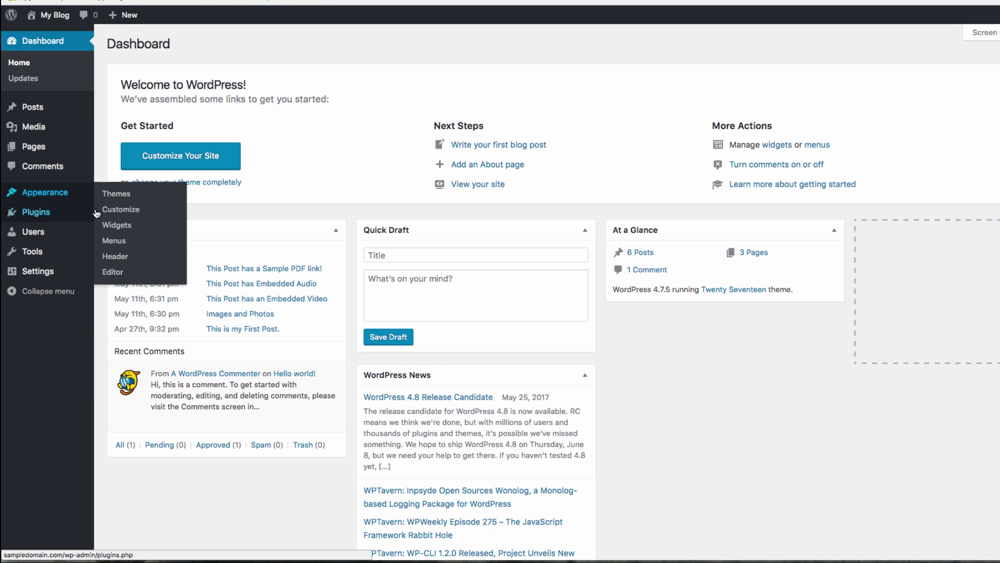
{"action": "left_click", "coordinate": [122, 230]}
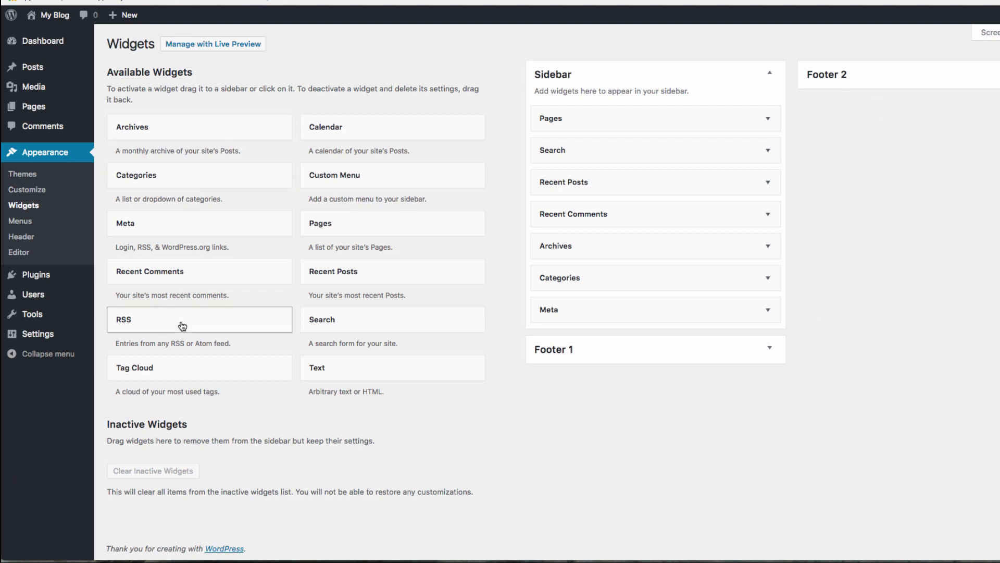
Rearrange the Sidebar so Recent Posts sits above Search, and drag Meta out to Available Widgets.
{"action": "left_click_drag", "start_coordinate": [348, 371], "coordinate": [556, 364]}
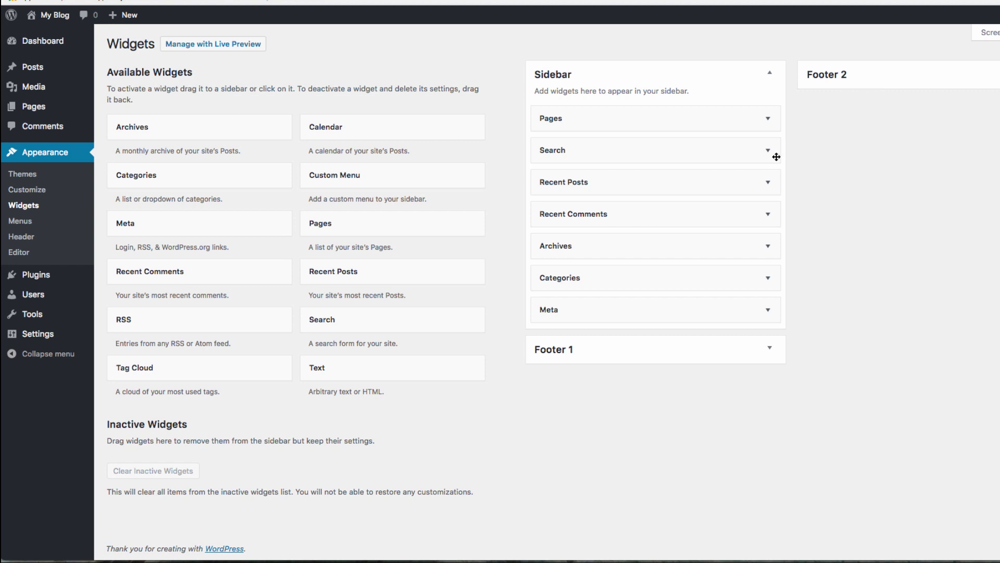
{"action": "left_click_drag", "start_coordinate": [631, 249], "coordinate": [638, 212]}
{"action": "left_click_drag", "start_coordinate": [630, 171], "coordinate": [630, 158]}
{"action": "left_click_drag", "start_coordinate": [622, 238], "coordinate": [625, 216]}
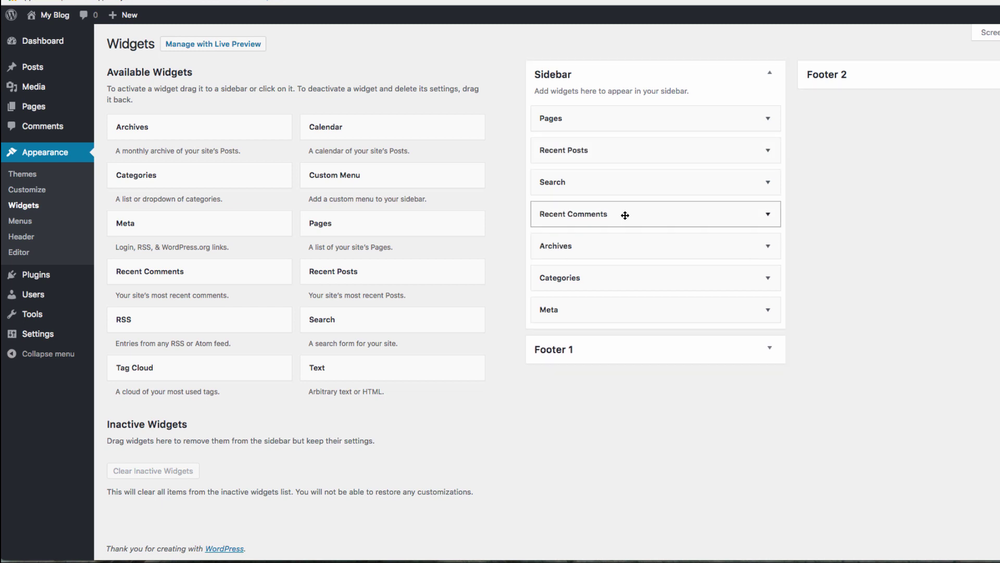
{"action": "left_click_drag", "start_coordinate": [634, 312], "coordinate": [308, 290]}
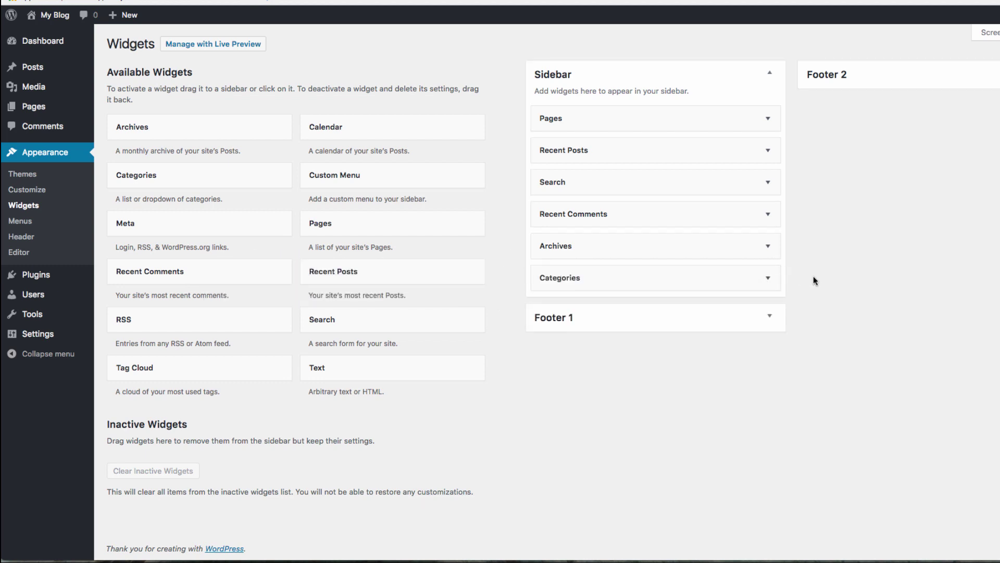
Check the Search widget's settings, then return Meta to the Sidebar below Categories.
{"action": "left_click", "coordinate": [768, 181]}
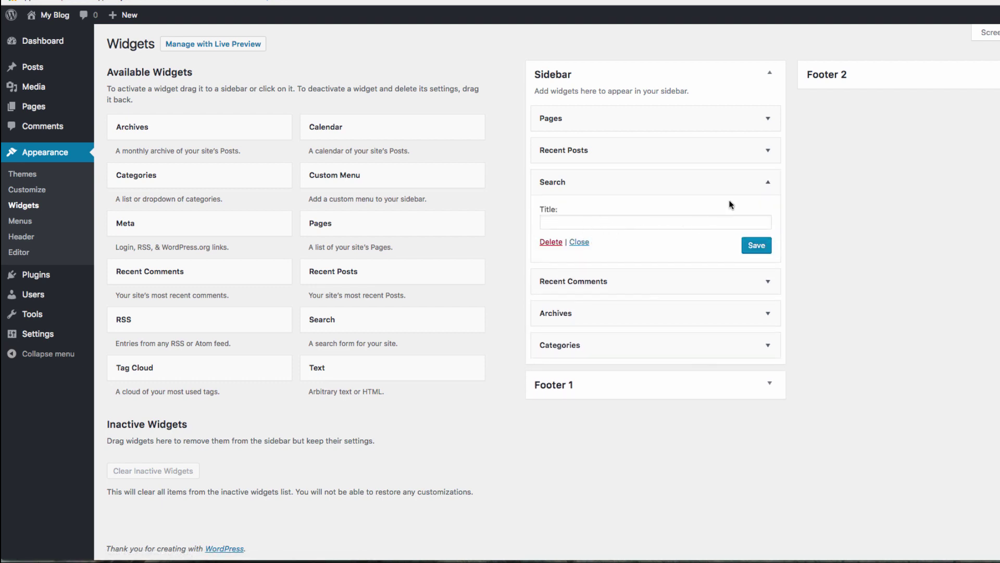
{"action": "left_click", "coordinate": [768, 183]}
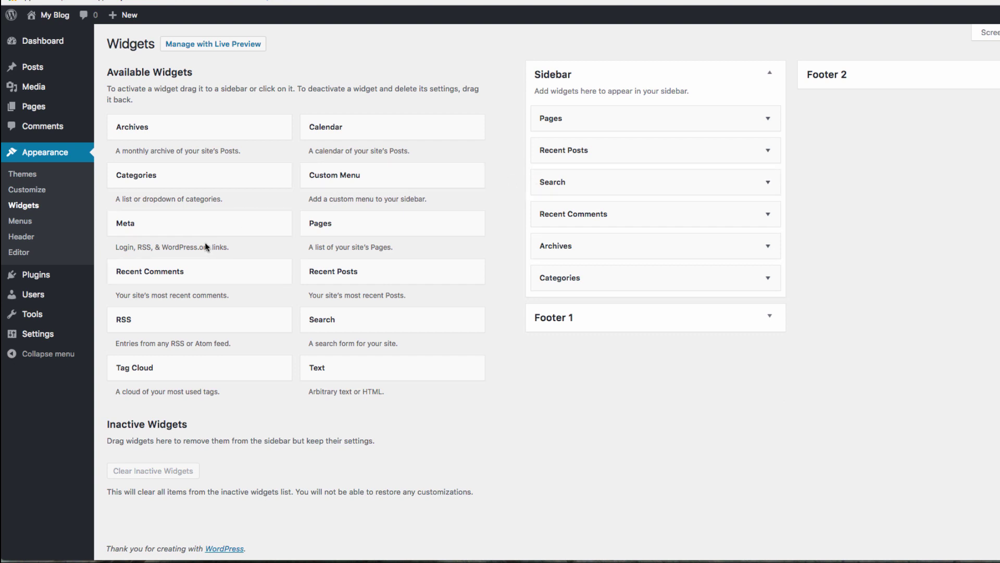
{"action": "left_click_drag", "start_coordinate": [209, 229], "coordinate": [642, 311]}
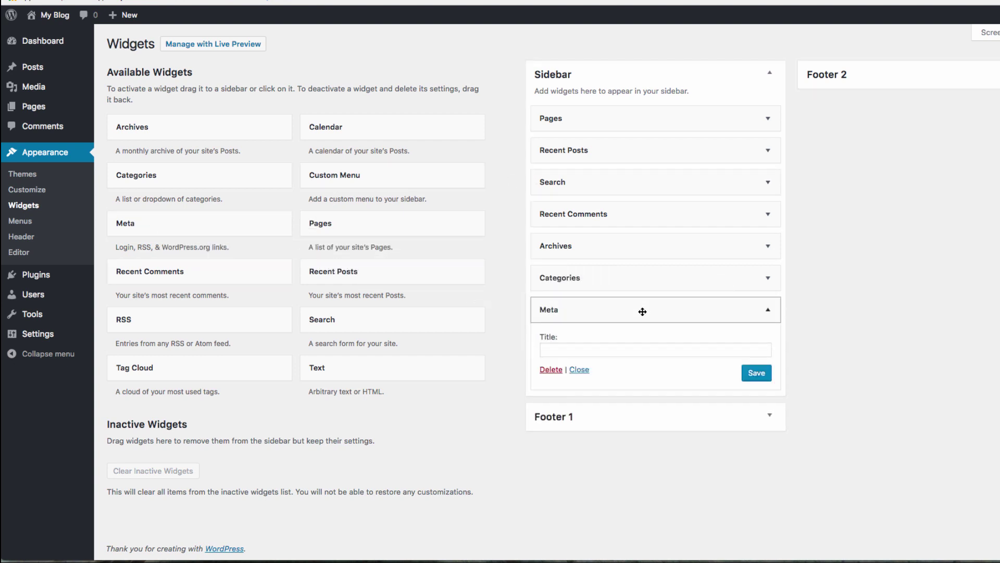
{"action": "left_click", "coordinate": [768, 309]}
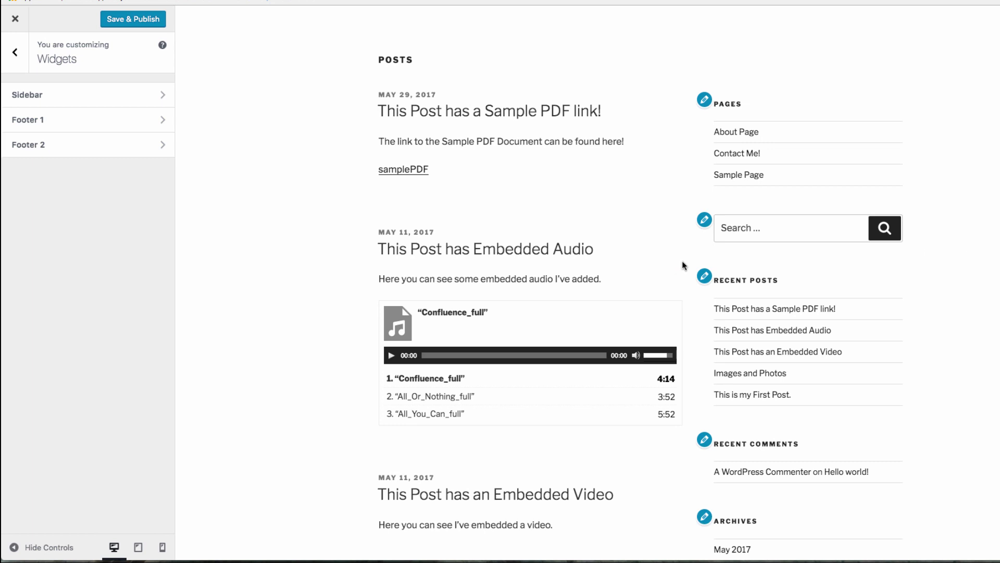
In the Customizer, order the Sidebar as Pages, Recent Posts, Recent Comments, Search, Categories, Archives, Meta.
{"action": "left_click", "coordinate": [85, 100]}
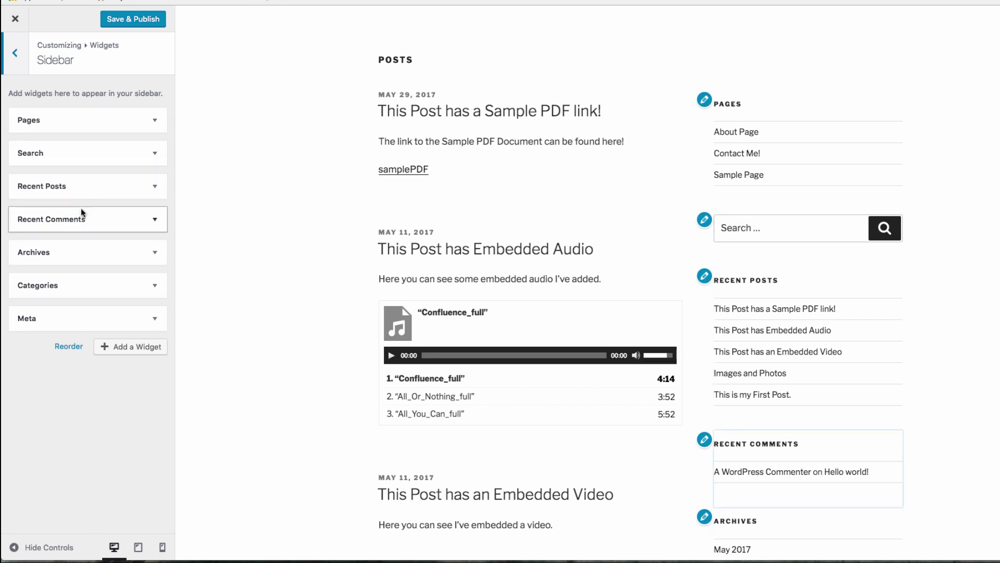
{"action": "left_click_drag", "start_coordinate": [78, 191], "coordinate": [72, 157]}
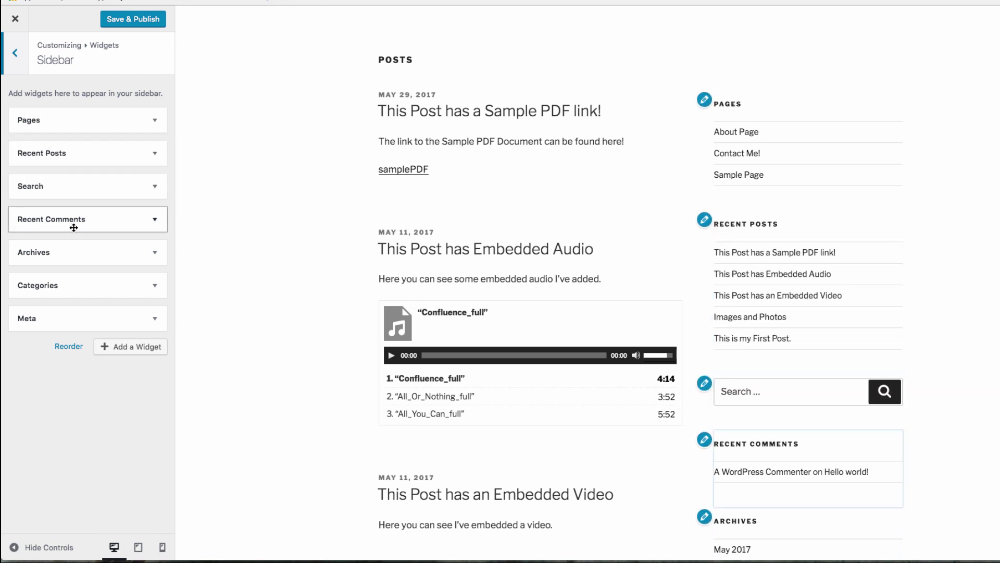
{"action": "mouse_move", "coordinate": [74, 226]}
{"action": "left_mouse_down"}
{"action": "mouse_move", "coordinate": [73, 192]}
{"action": "mouse_move", "coordinate": [73, 214]}
{"action": "left_mouse_up"}
{"action": "left_click_drag", "start_coordinate": [73, 263], "coordinate": [73, 286]}
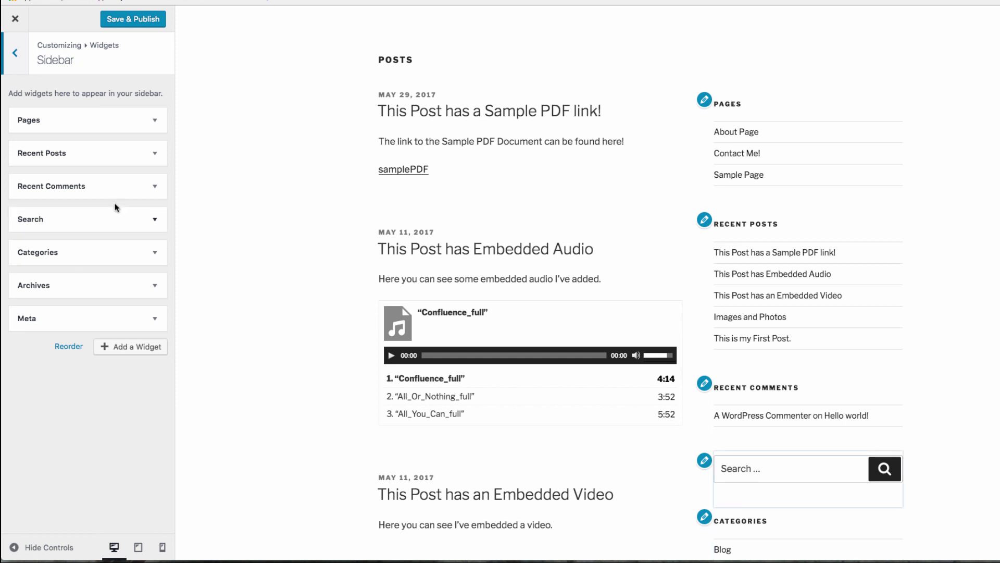
Inspect the Pages and Recent Posts widgets, then remove Meta from the Customizer Sidebar.
{"action": "left_click", "coordinate": [155, 121]}
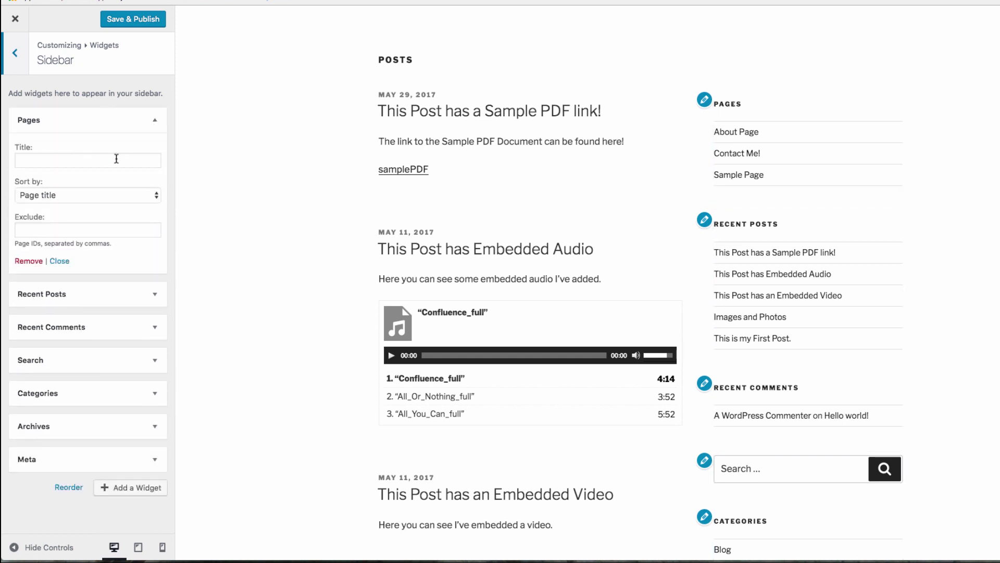
{"action": "left_click", "coordinate": [155, 294]}
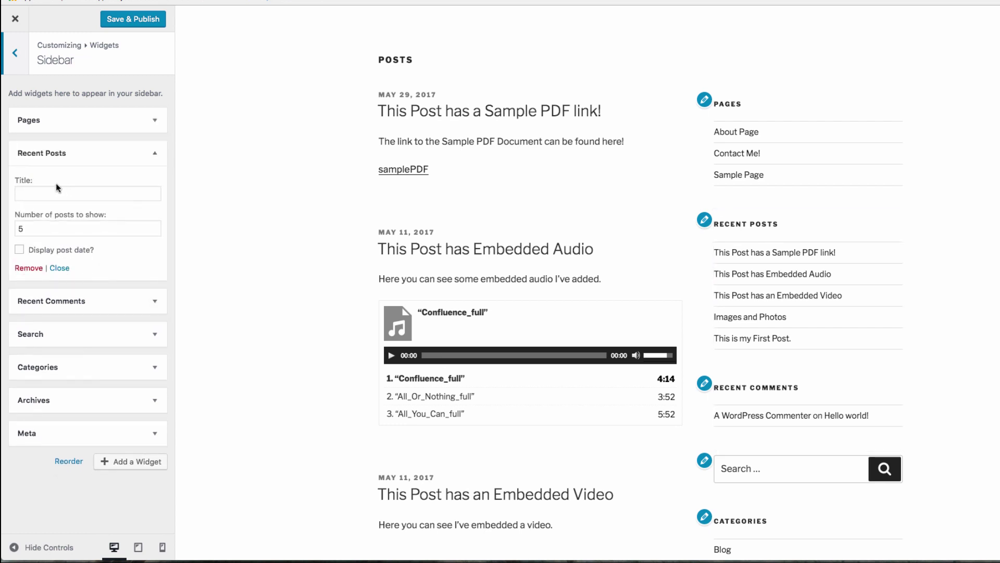
{"action": "left_click", "coordinate": [155, 155]}
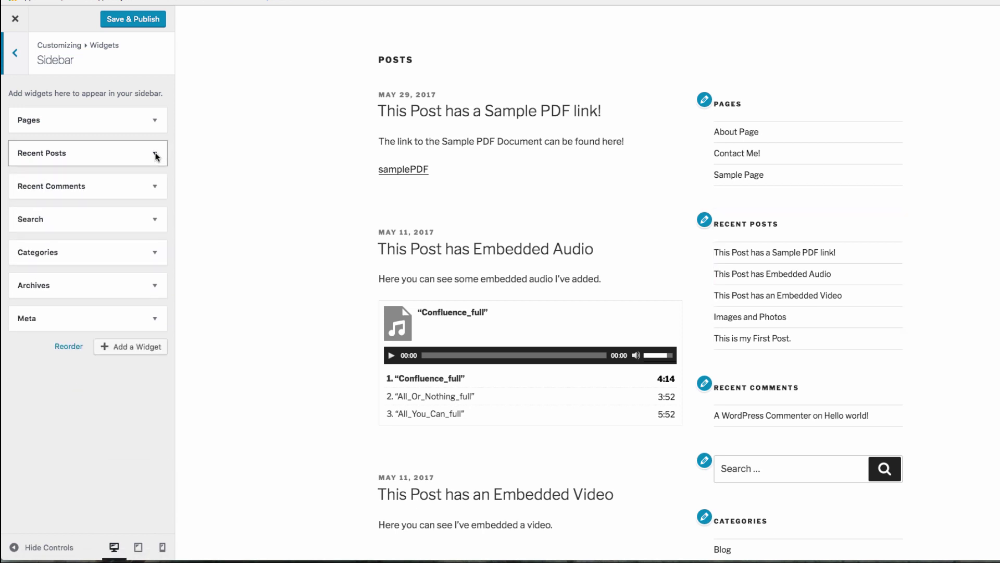
{"action": "left_click", "coordinate": [156, 322]}
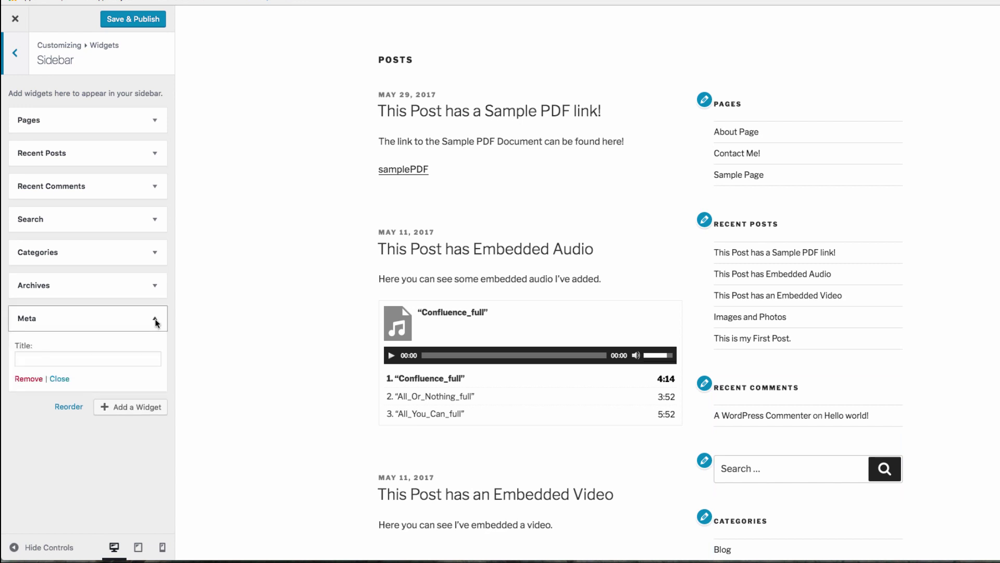
{"action": "left_click", "coordinate": [29, 379]}
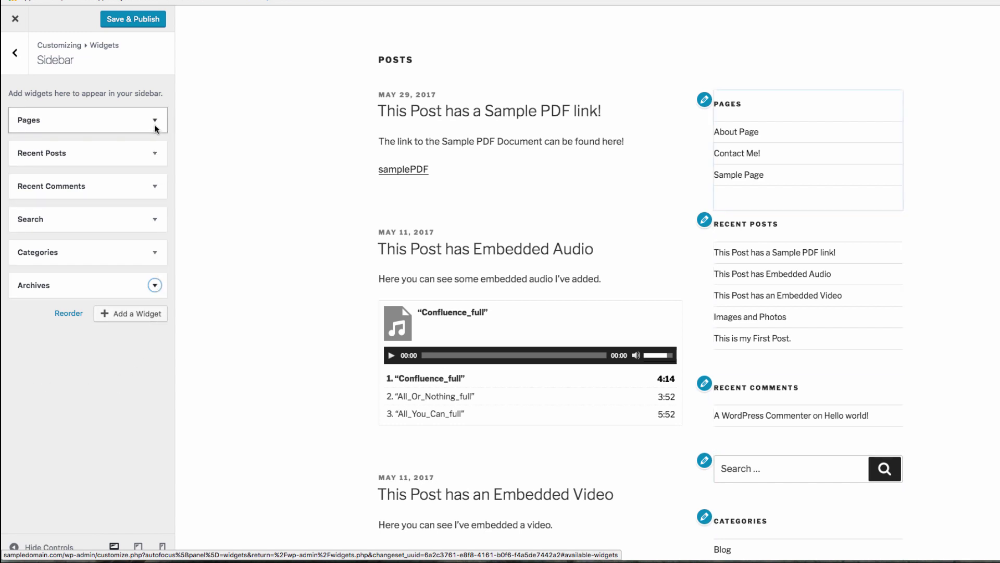
Go back to the widget areas and add a Text widget to Footer 1.
{"action": "left_click", "coordinate": [16, 57]}
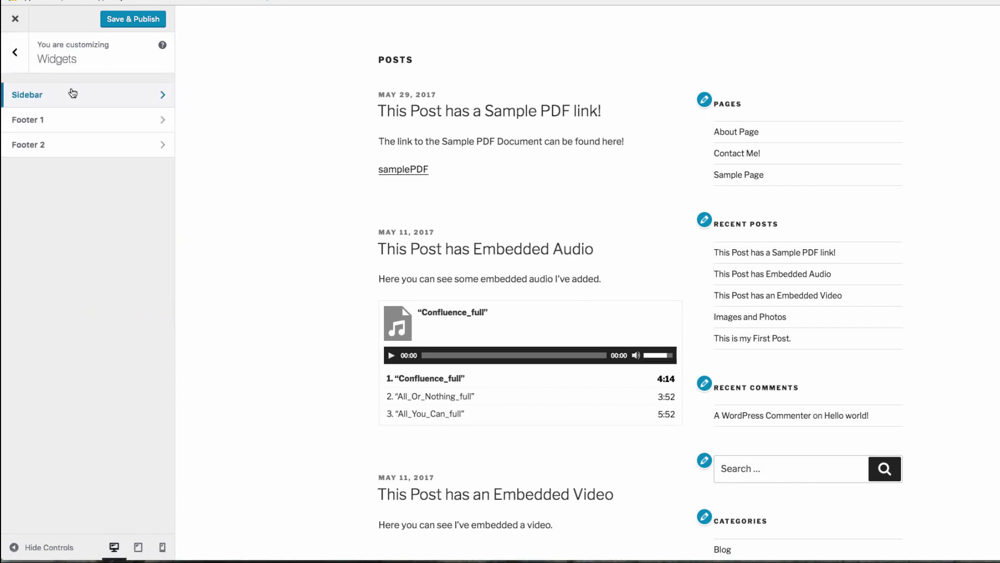
{"action": "left_click", "coordinate": [87, 124]}
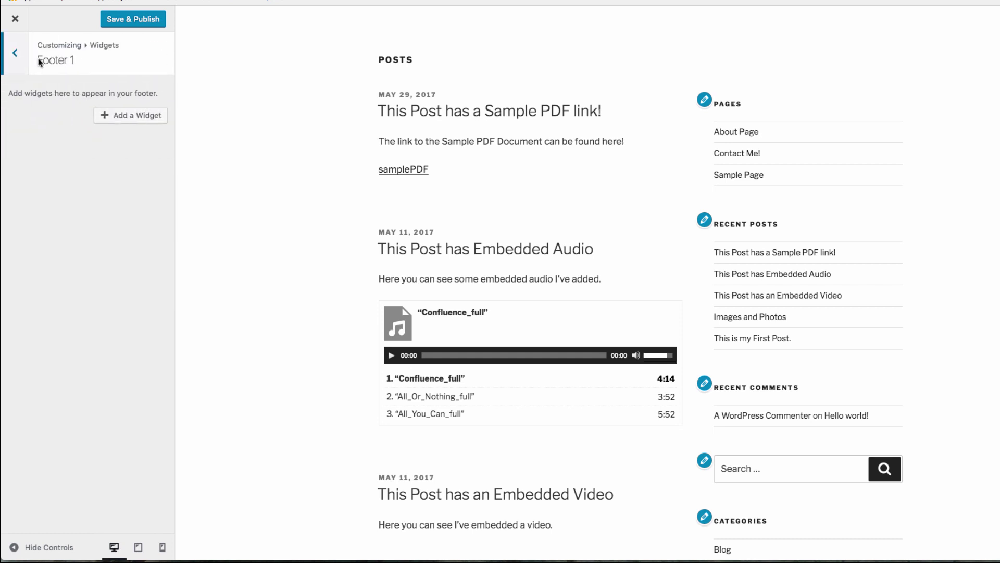
{"action": "left_click", "coordinate": [130, 114]}
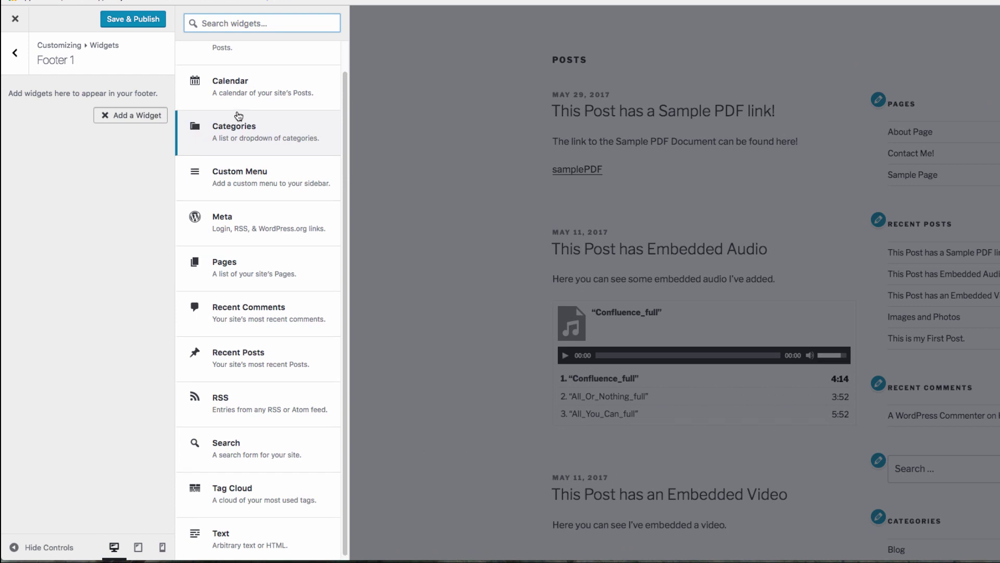
{"action": "scroll", "coordinate": [237, 118], "scroll_direction": "up", "scroll_amount": 1}
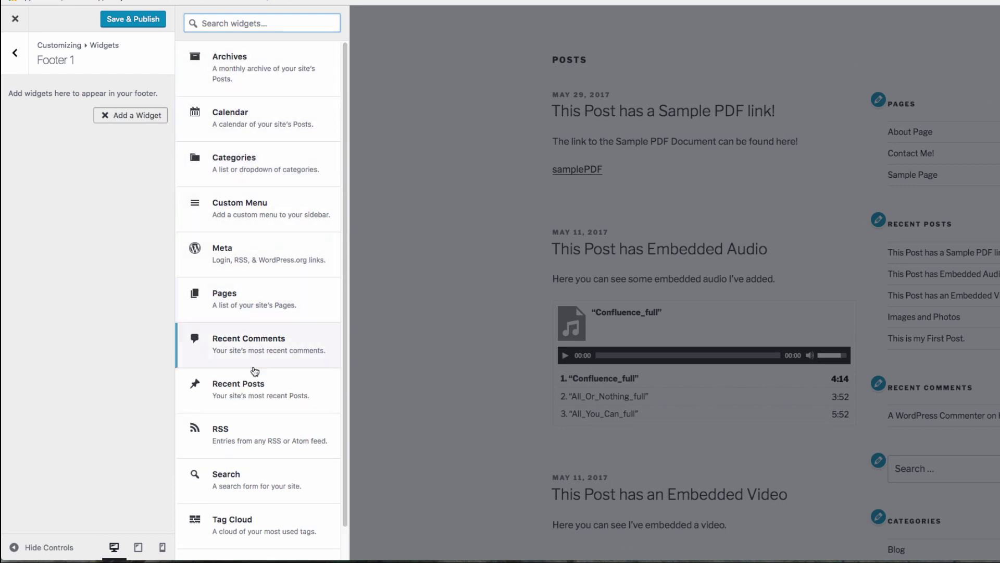
{"action": "scroll", "coordinate": [255, 396], "scroll_direction": "down", "scroll_amount": 1}
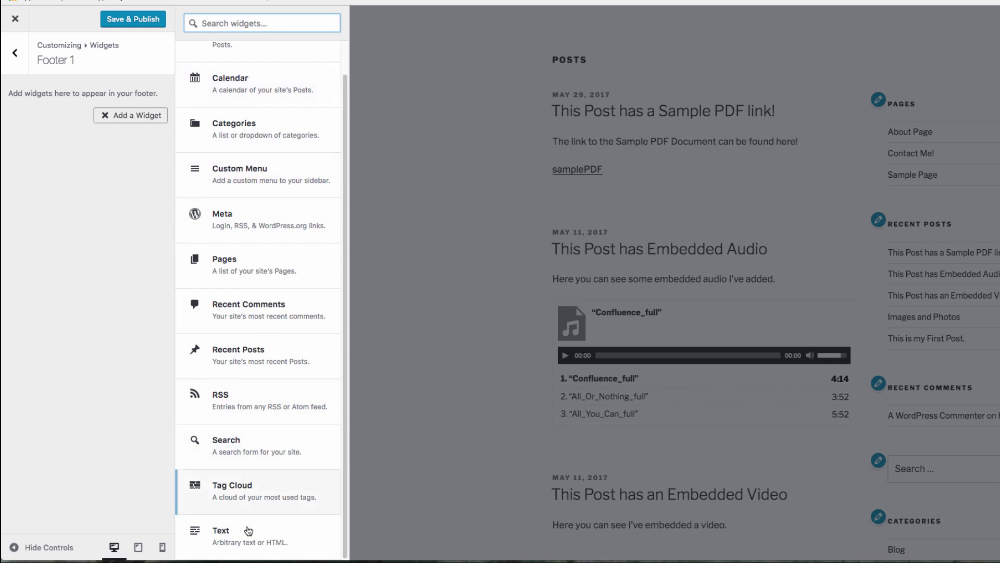
{"action": "left_click", "coordinate": [312, 542]}
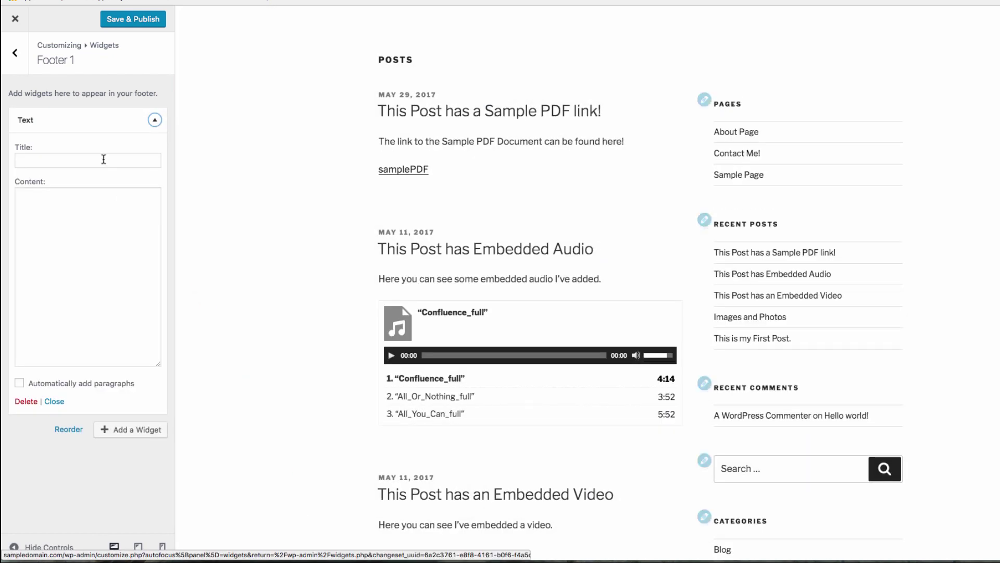
Give the Footer 1 Text widget the title 'Contact Me' and content 'This is a footer widget!!!'.
{"action": "left_click", "coordinate": [104, 159]}
{"action": "type", "text": "Contact Me"}
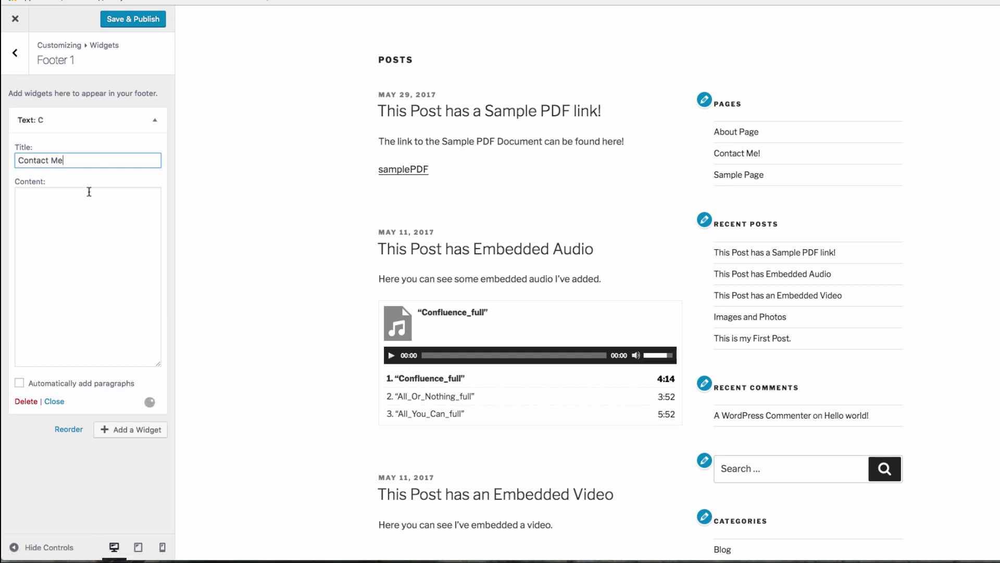
{"action": "left_click", "coordinate": [94, 201]}
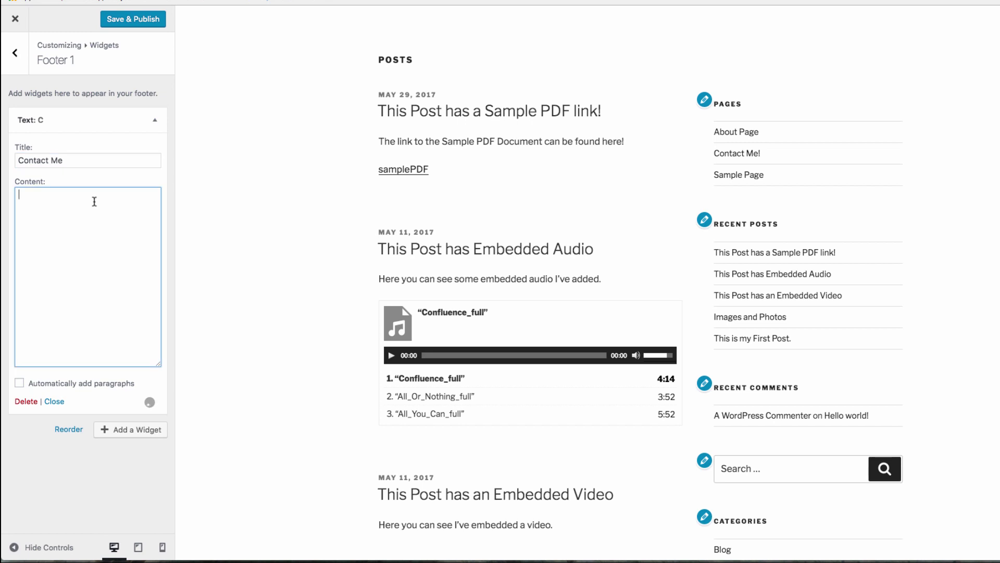
{"action": "type", "text": "This is a footer widget!!!"}
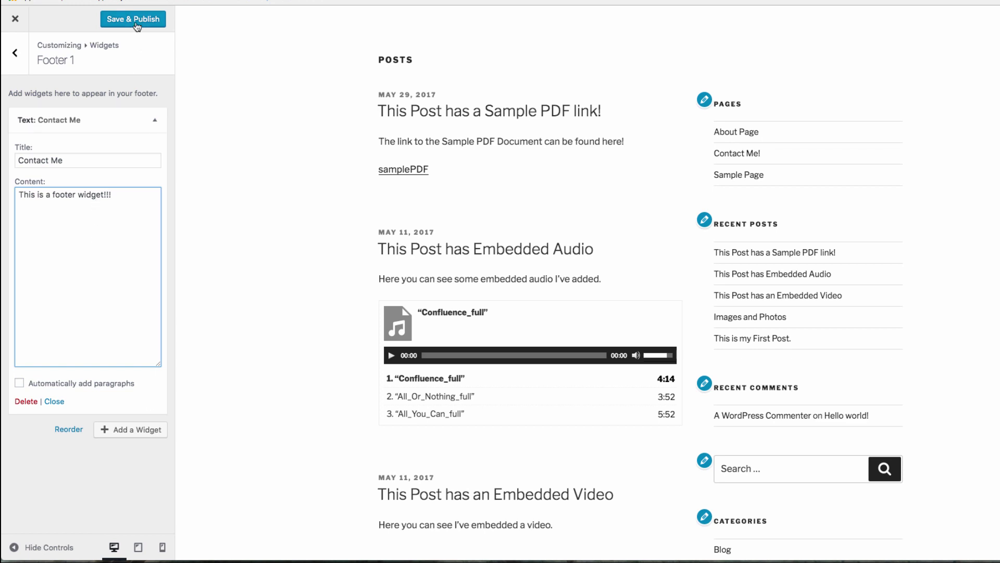
Save & Publish the changes and scroll the preview down to the site footer.
{"action": "left_click", "coordinate": [136, 20]}
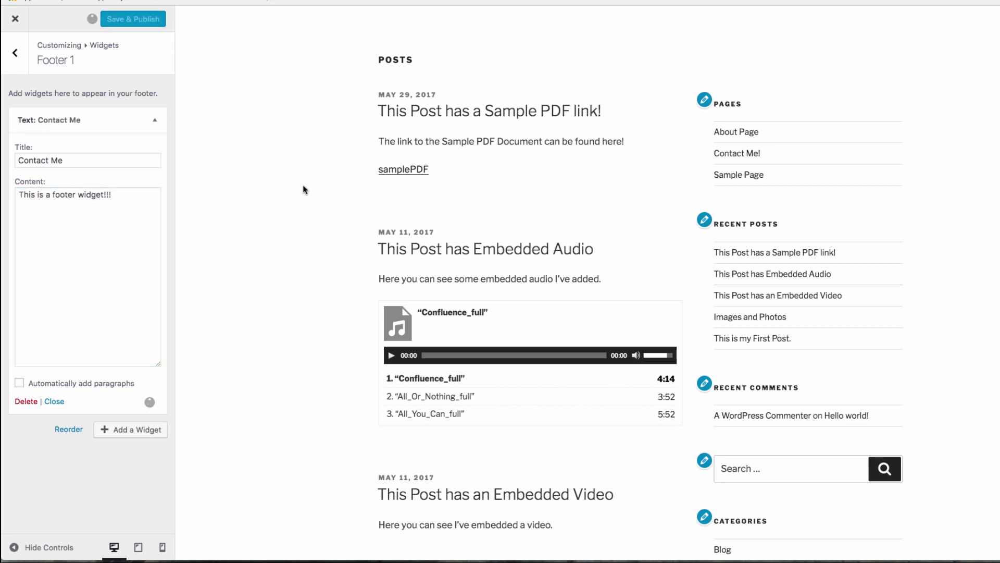
{"action": "scroll", "coordinate": [674, 218], "scroll_direction": "down", "scroll_amount": 15}
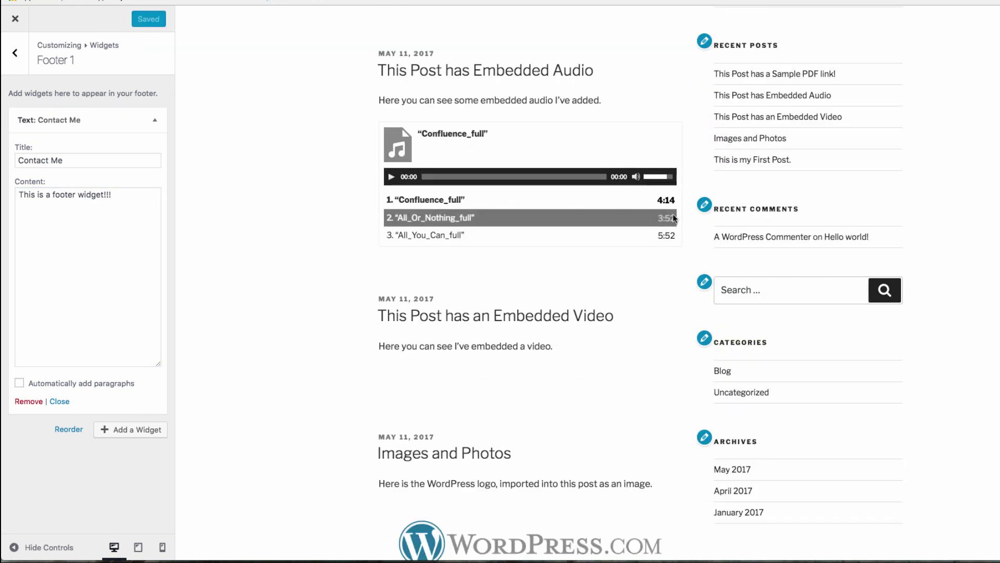
{"action": "scroll", "coordinate": [673, 218], "scroll_direction": "down", "scroll_amount": 5}
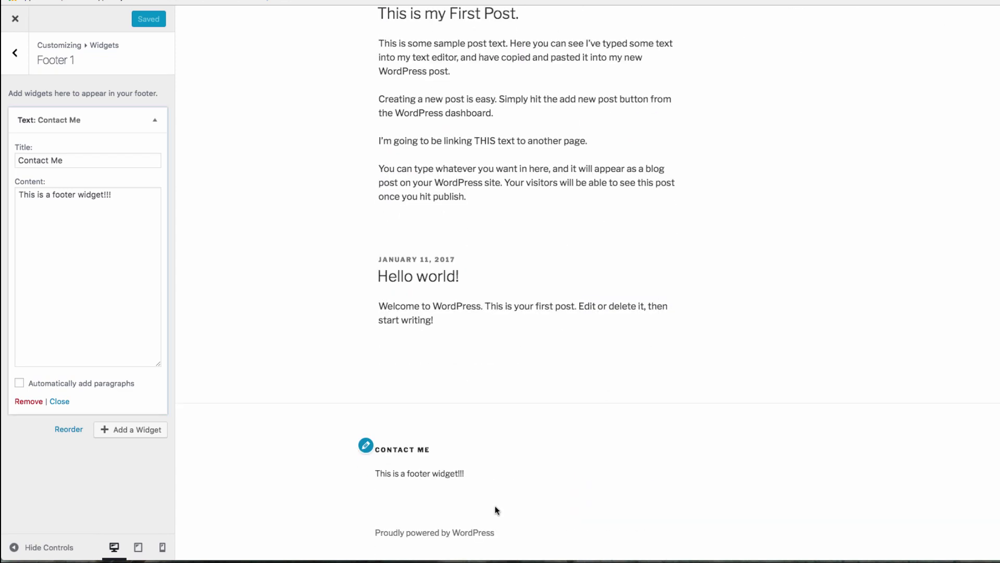